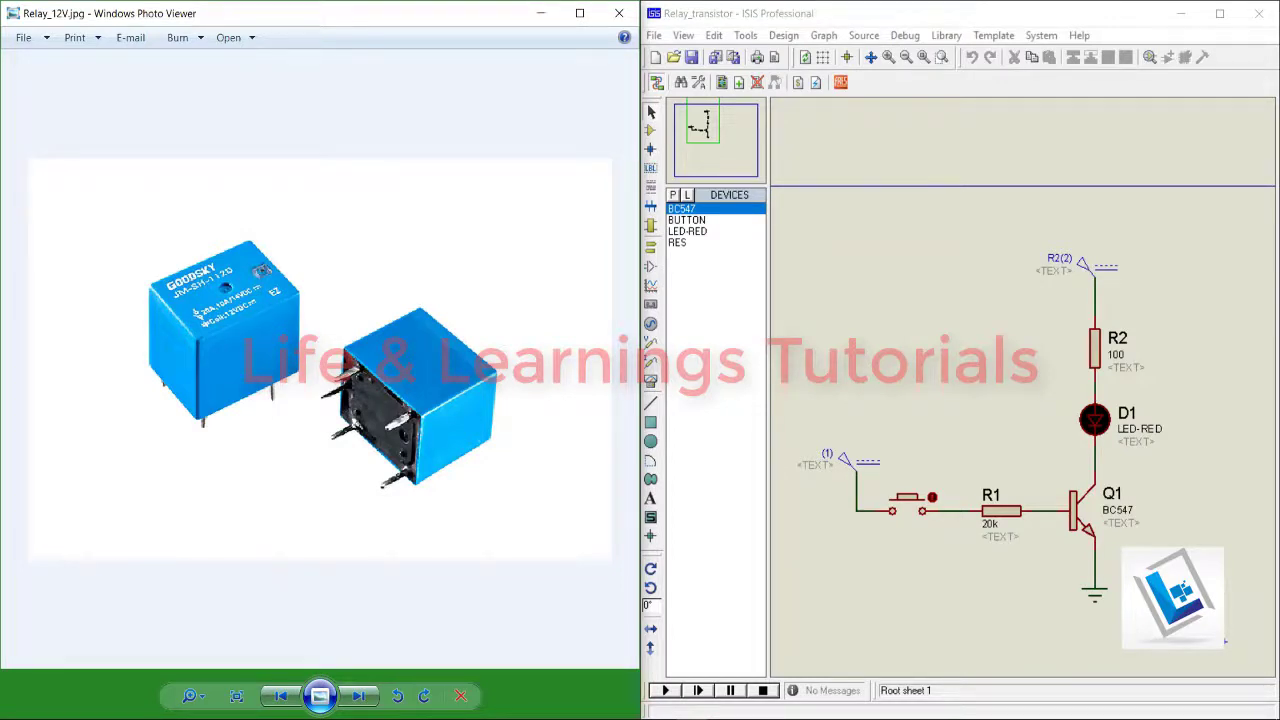
Maximize the Relay_12V.jpg photo of the blue relay in Windows Photo Viewer
click(580, 14)
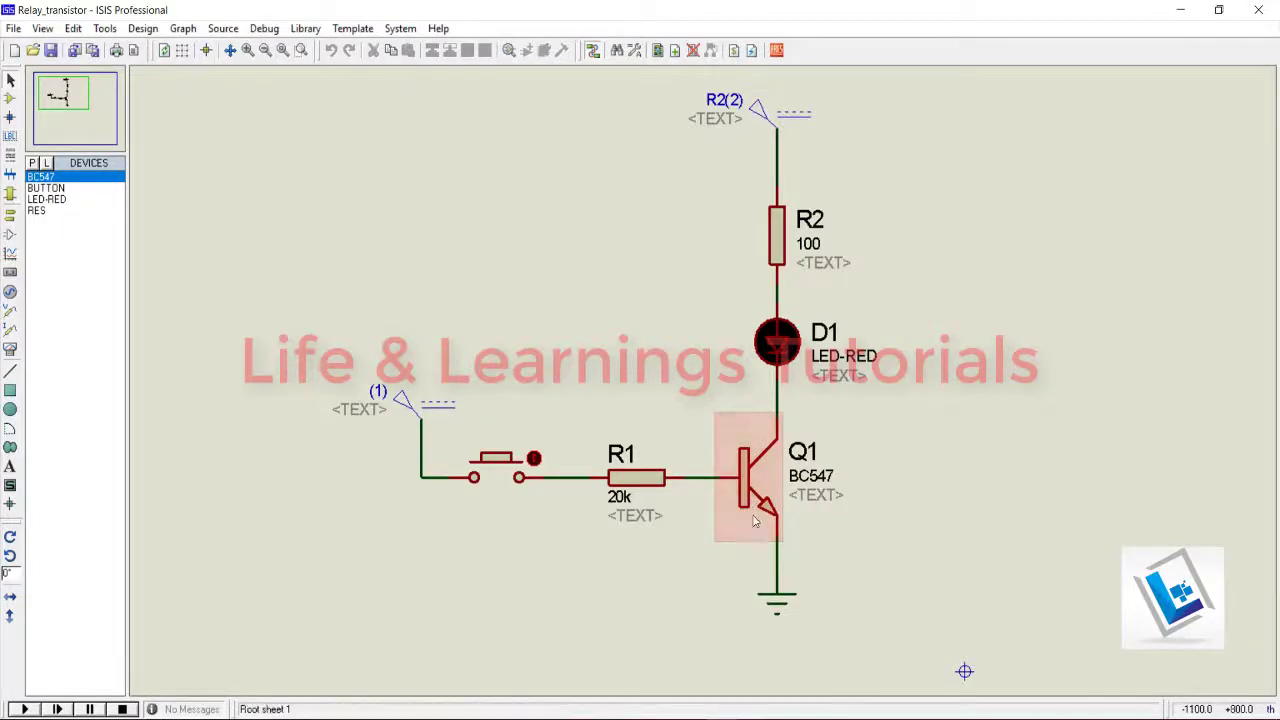
Pick the animated RELAY model from the device library and place it as RL1 beside the circuit
click(752, 498)
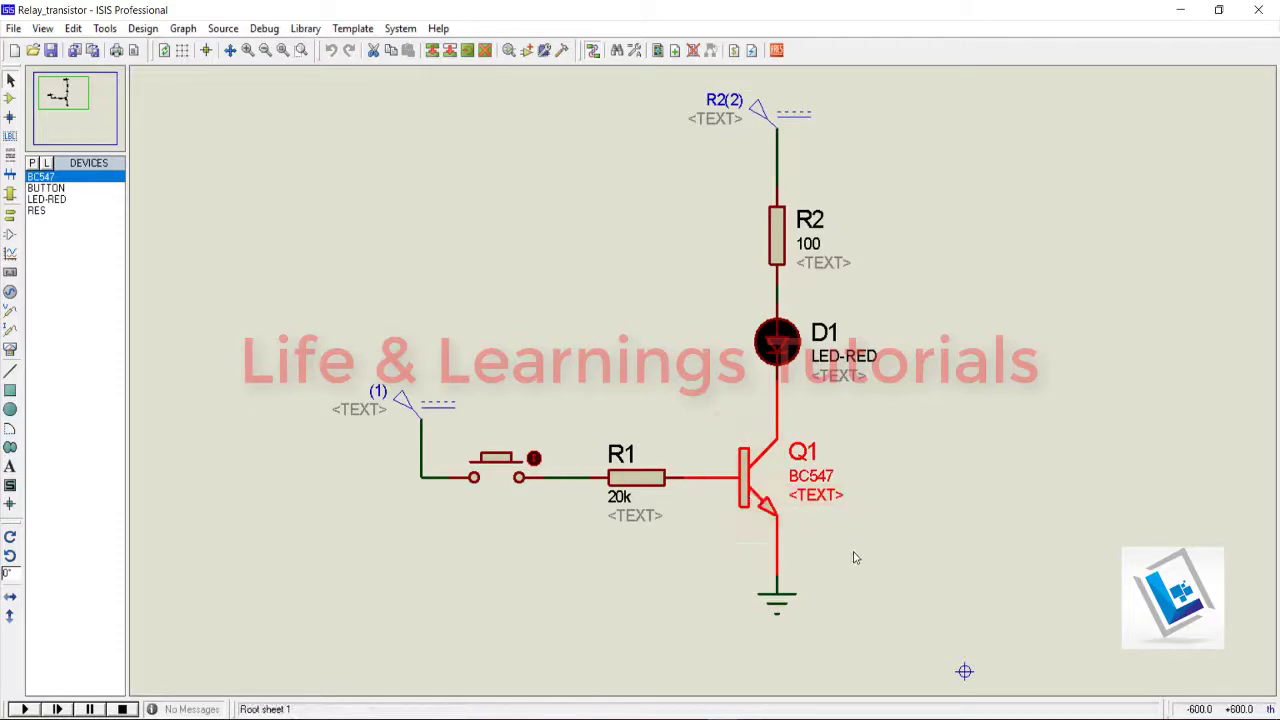
click(853, 558)
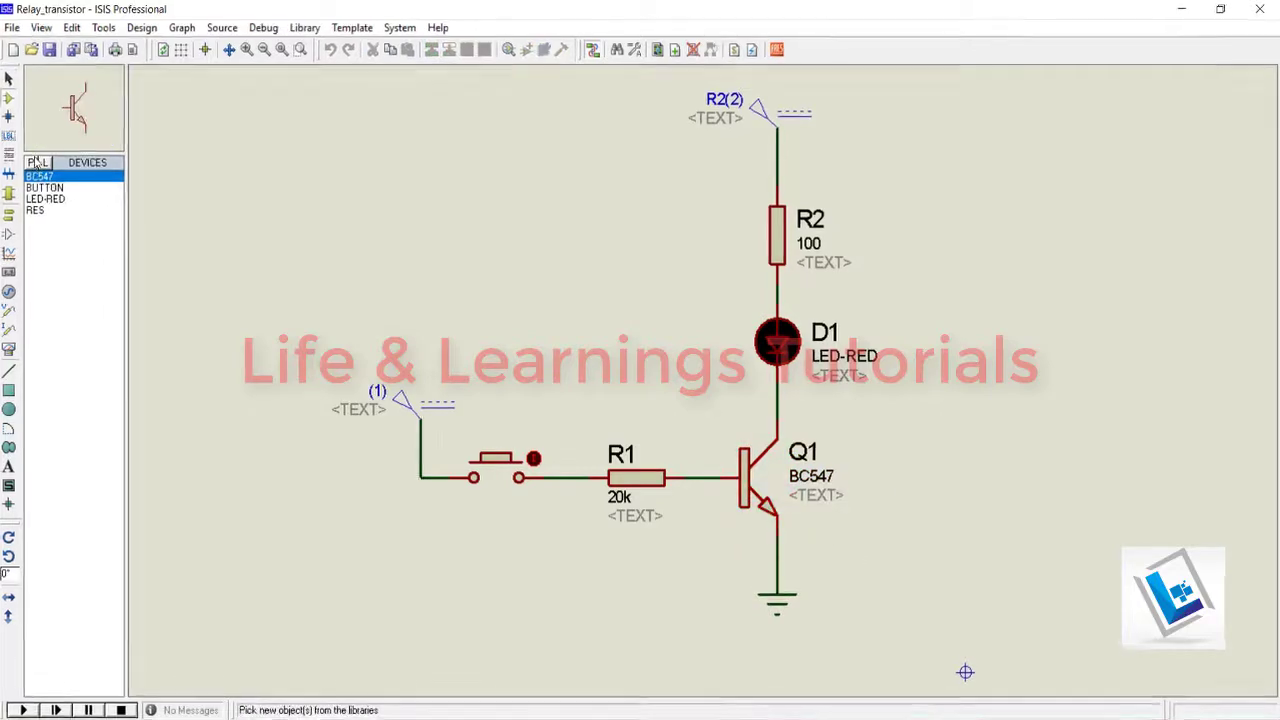
click(32, 162)
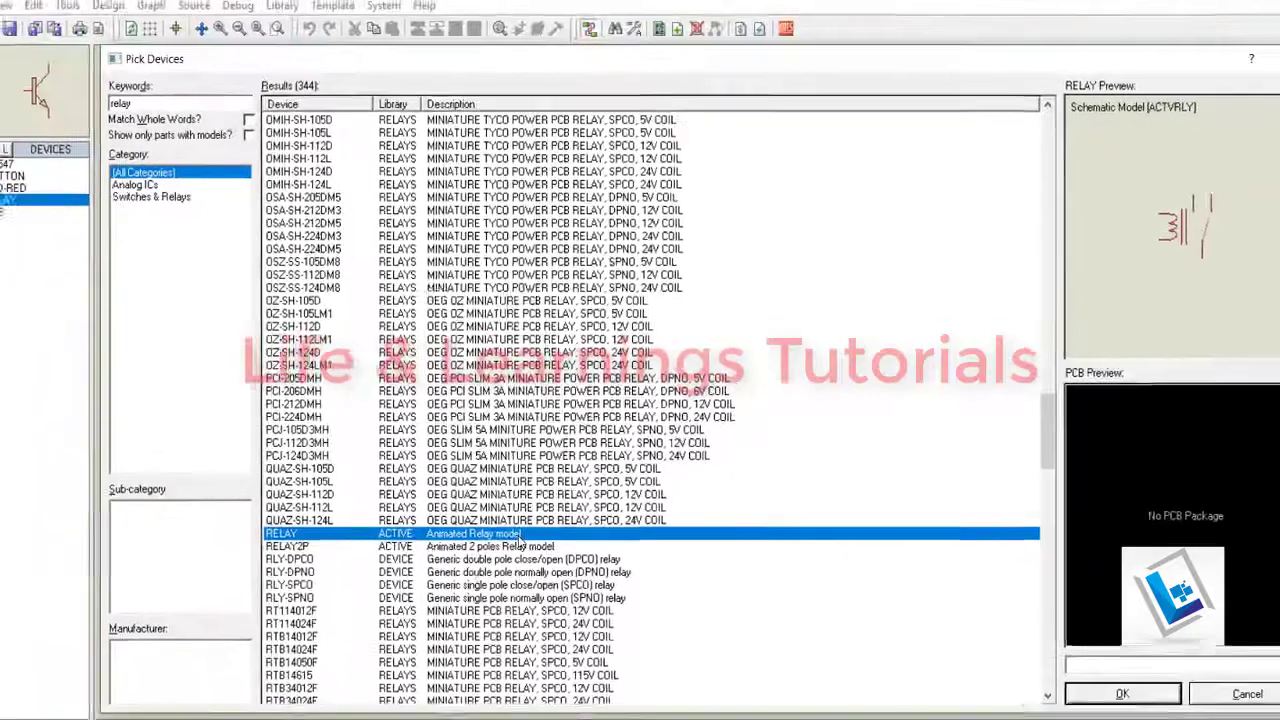
double_click(497, 565)
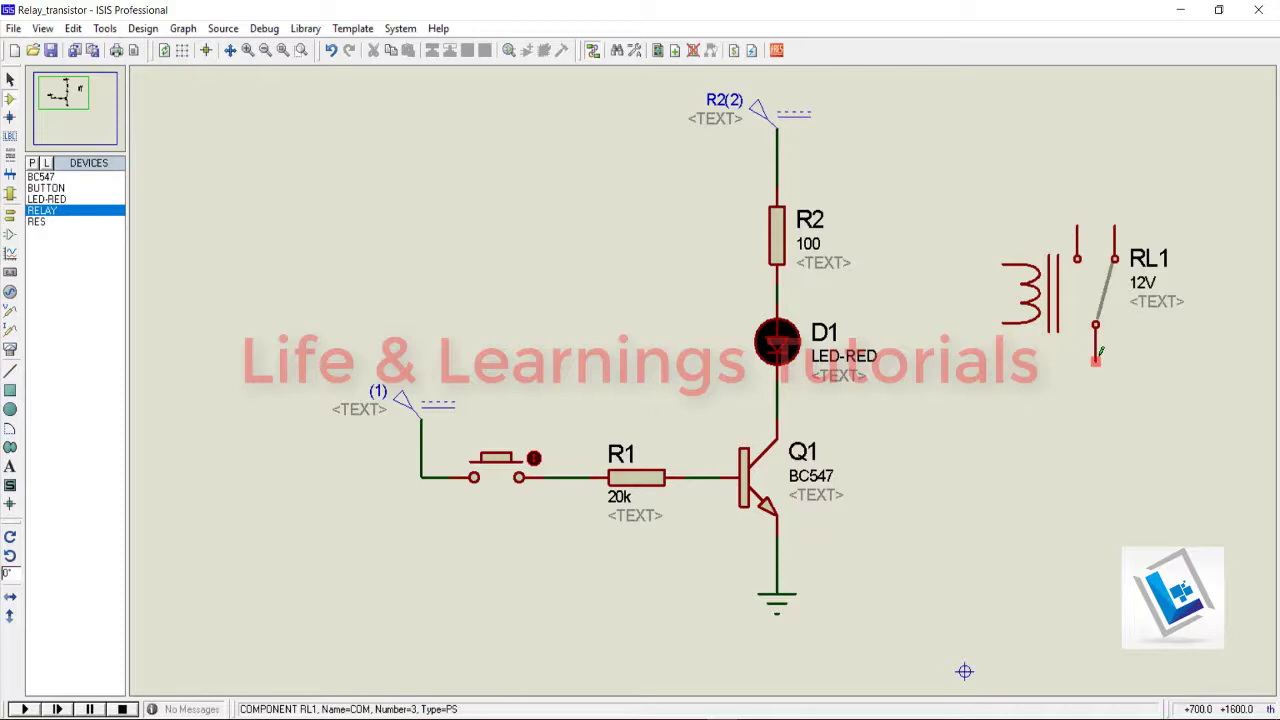
Delete resistor R2 and LED D1, then shift relay RL1 left toward transistor Q1
drag(326, 70, 927, 651)
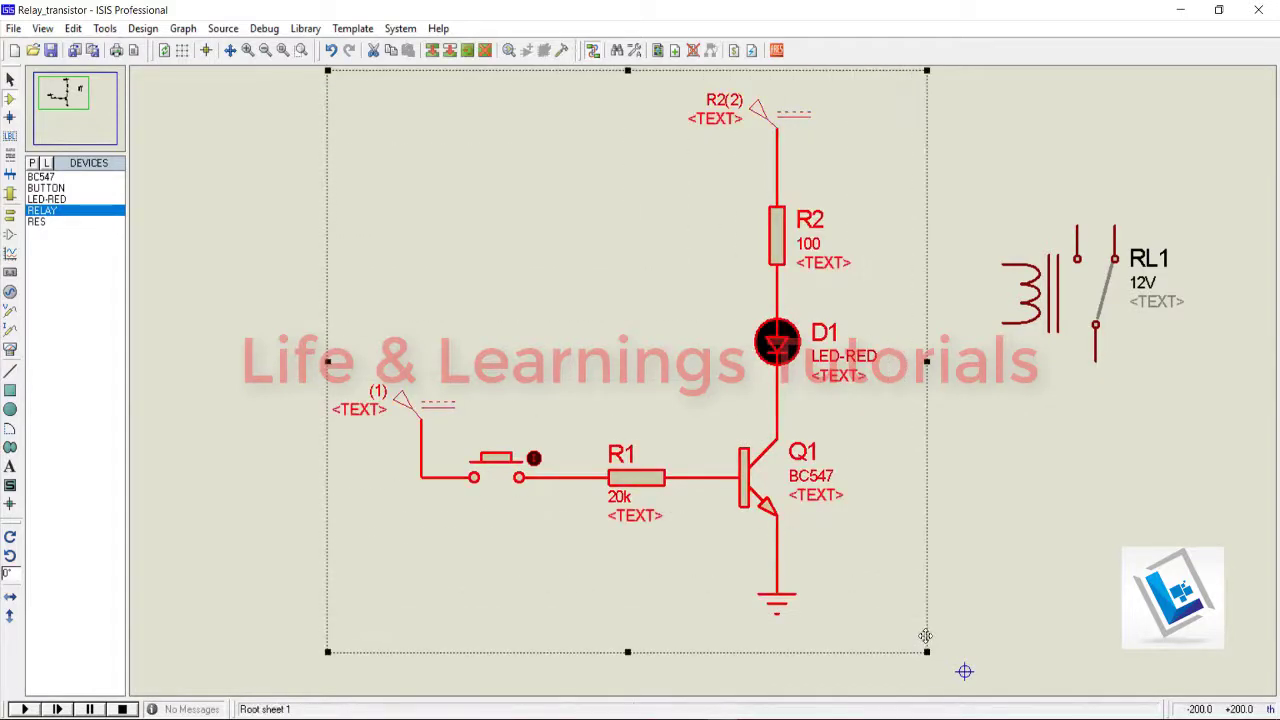
click(991, 498)
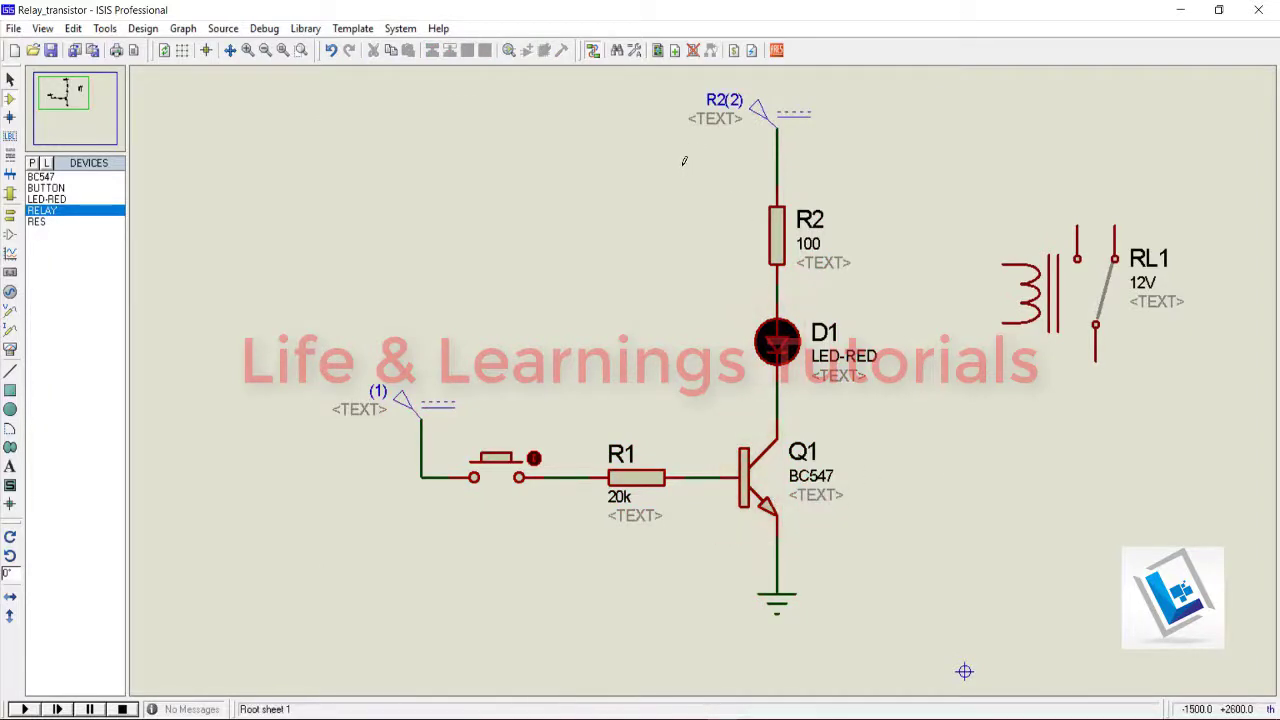
drag(684, 161, 889, 371)
key(Delete)
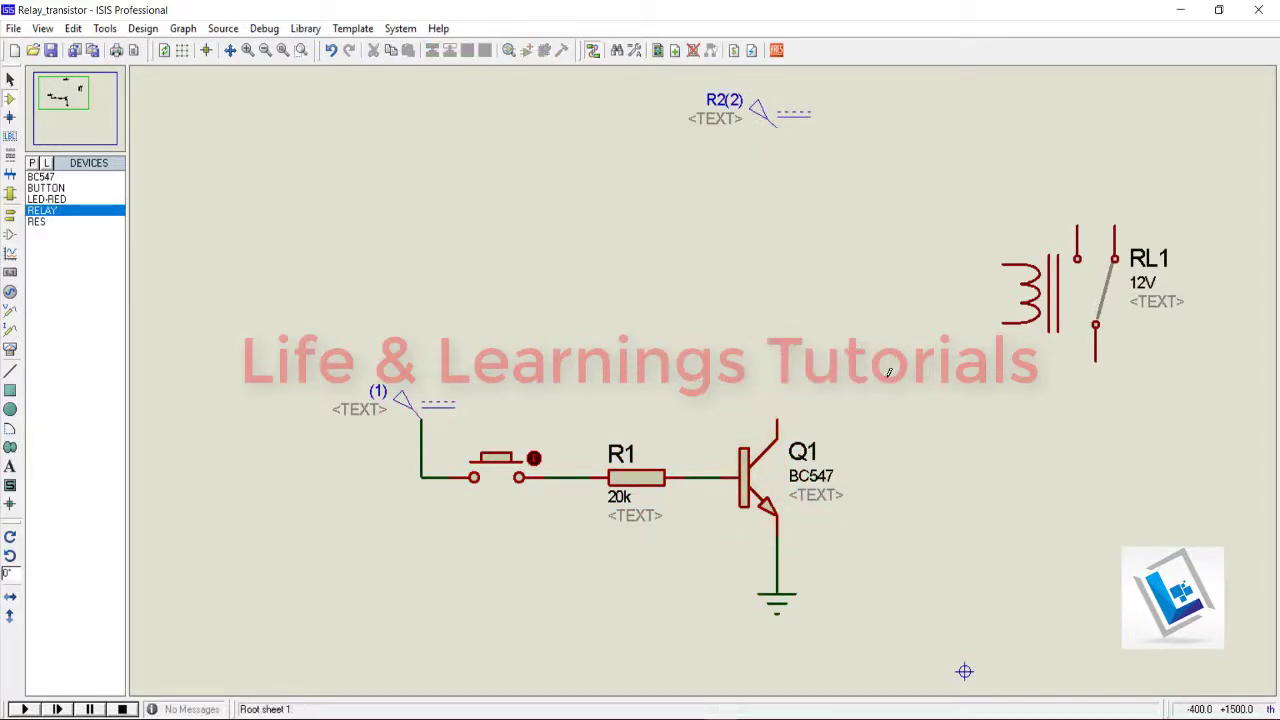
drag(1048, 337, 860, 337)
drag(849, 292, 849, 292)
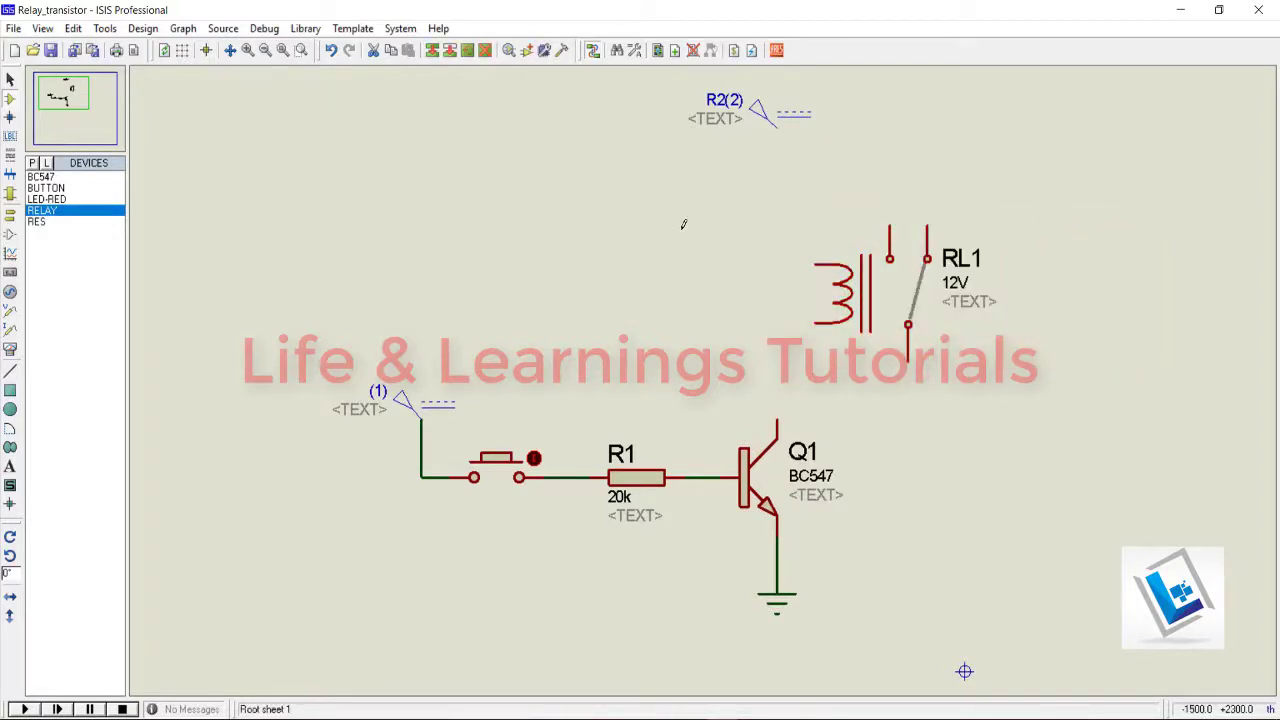
Inspect the R2(2) power terminal and confirm relay RL1's 12V value in its properties
double_click(757, 110)
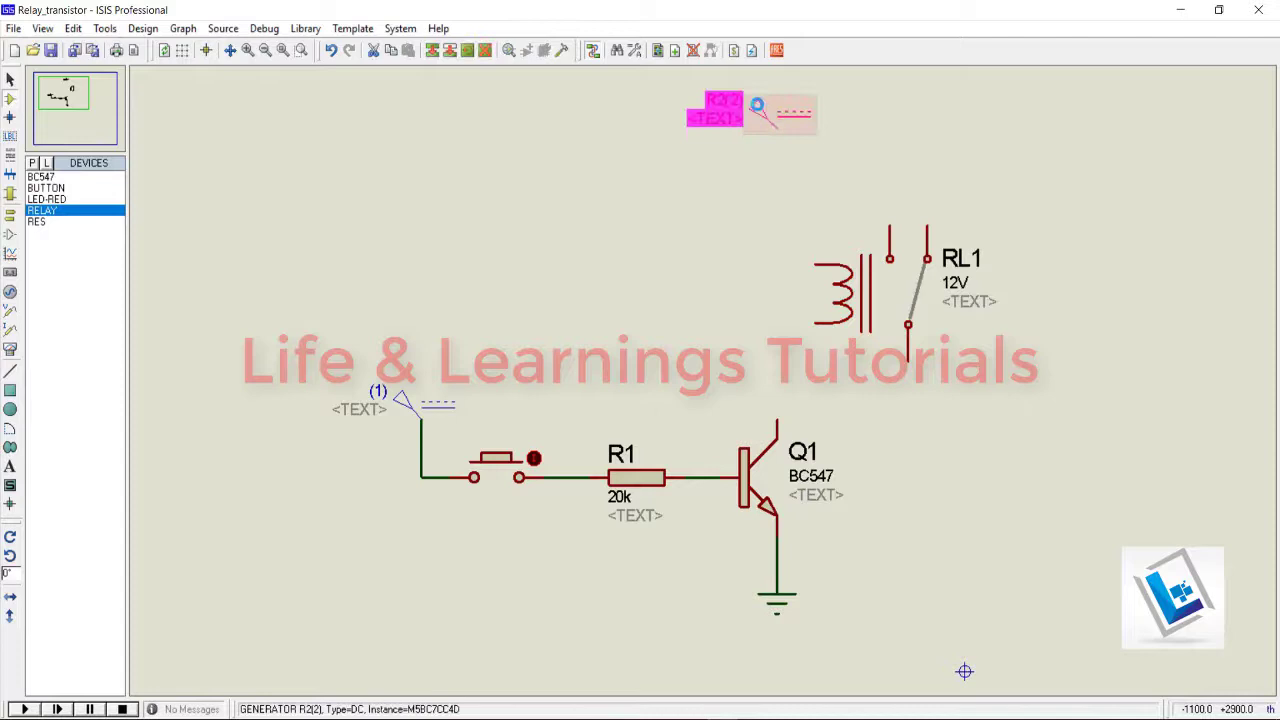
click(697, 543)
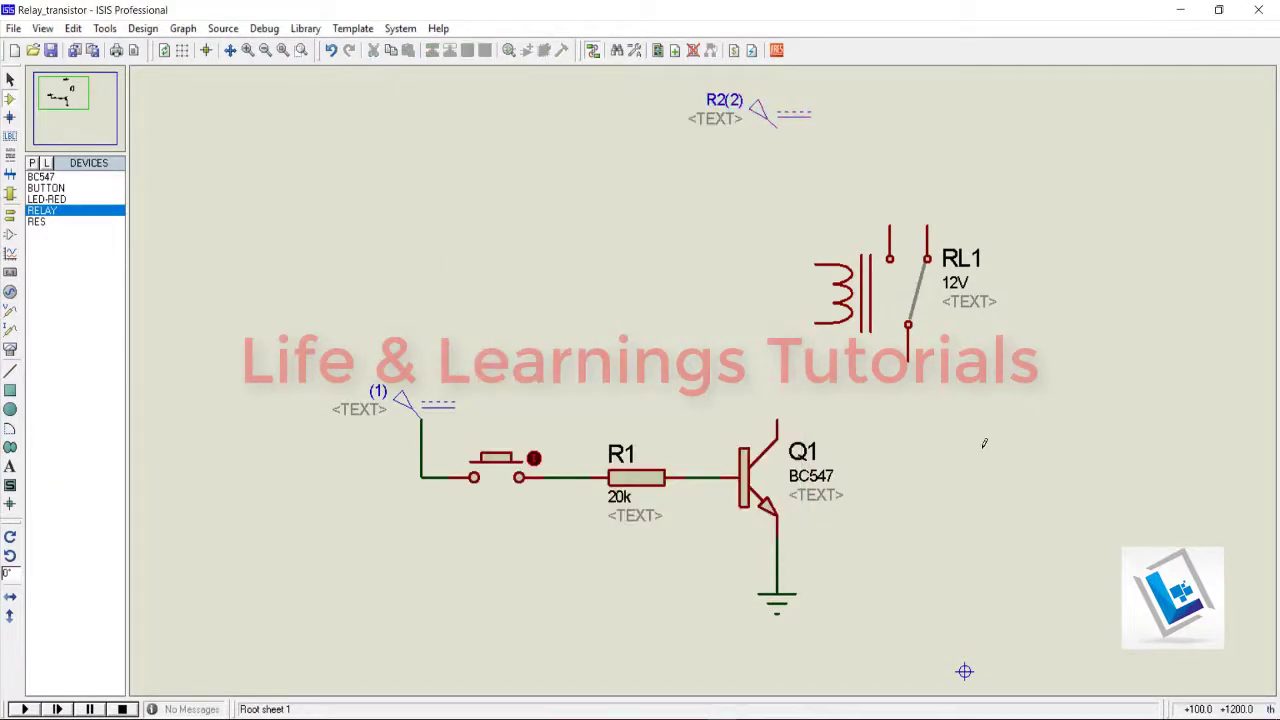
double_click(848, 317)
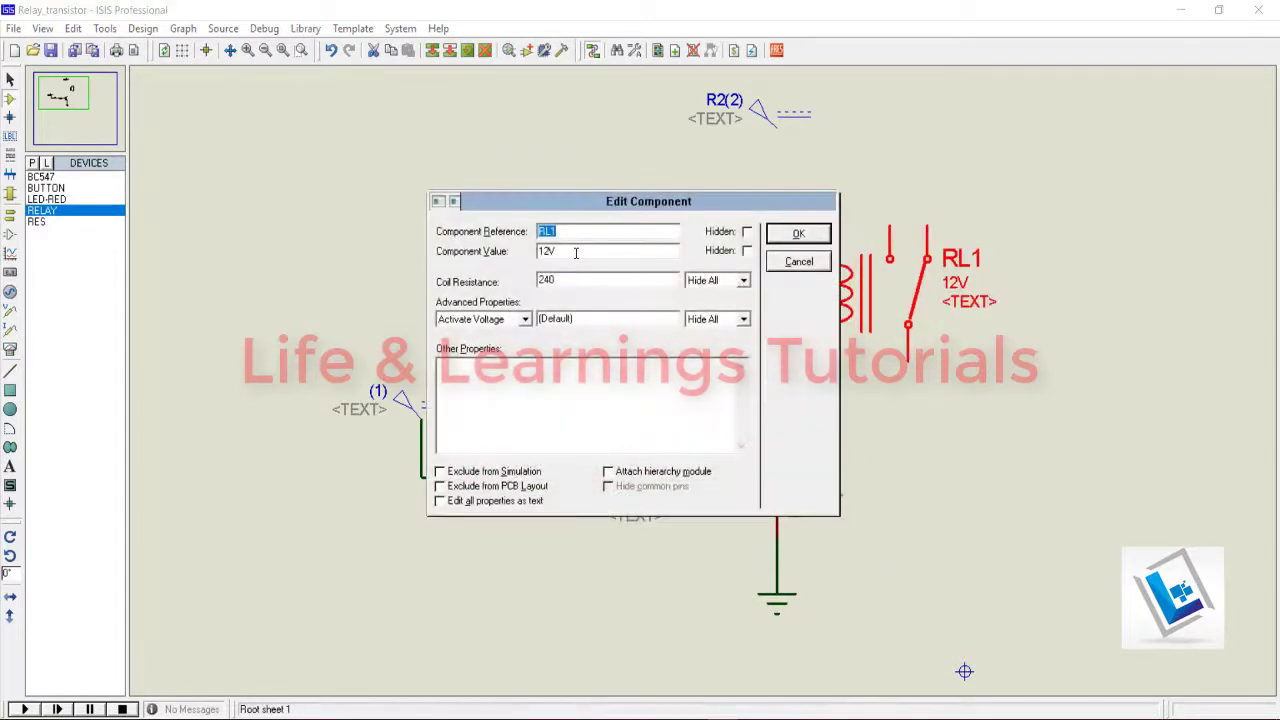
drag(571, 251, 541, 251)
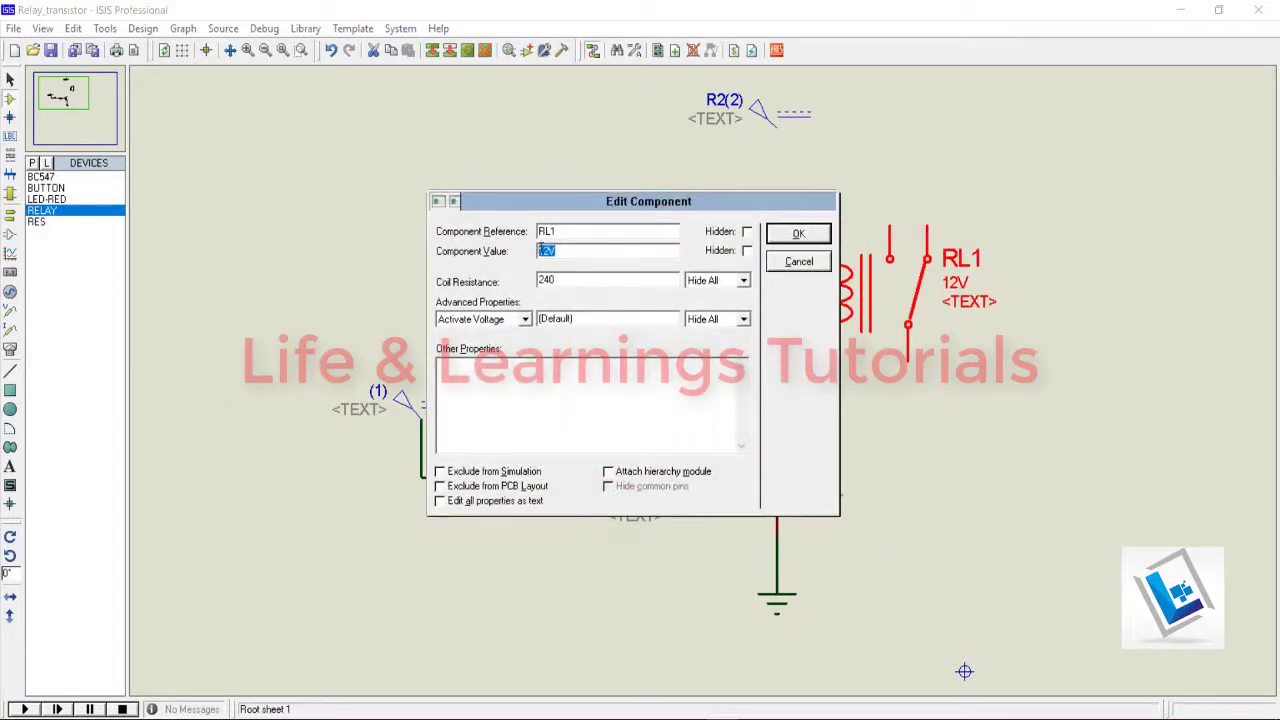
click(797, 236)
Wire the supply terminal to RL1's coil pin and begin a wire from the coil's lower pin
click(777, 124)
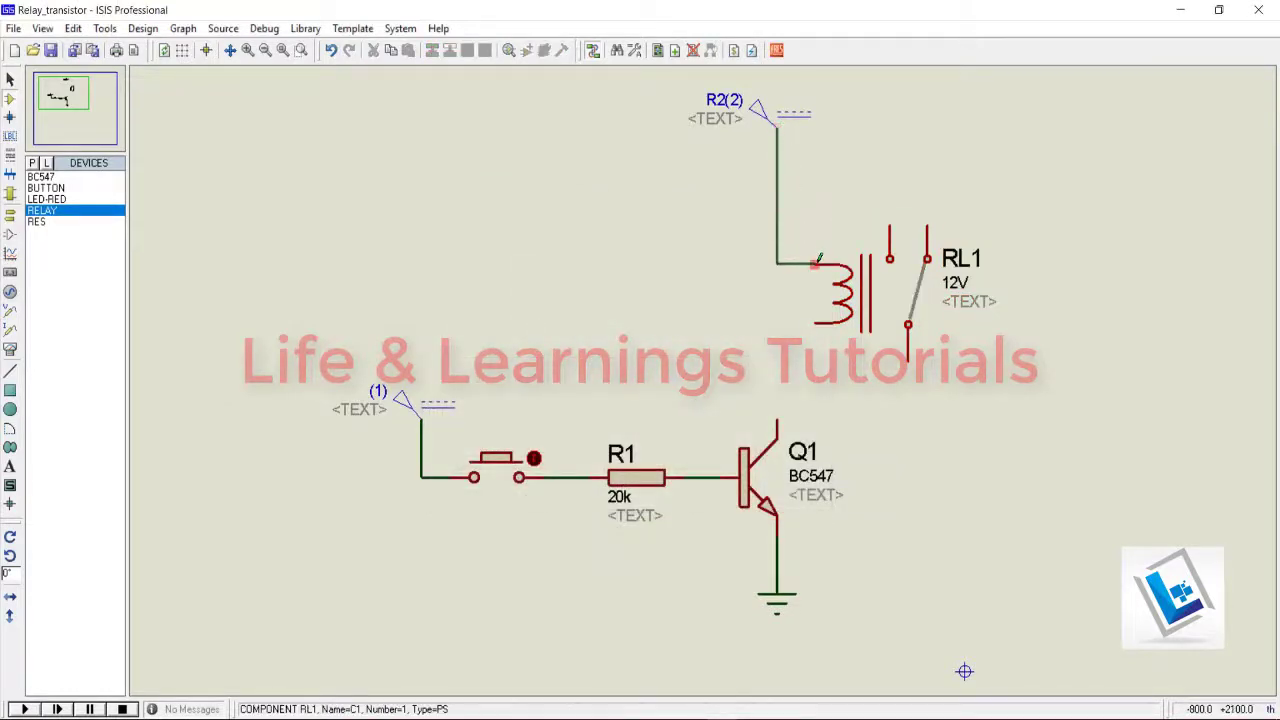
click(817, 262)
double_click(770, 112)
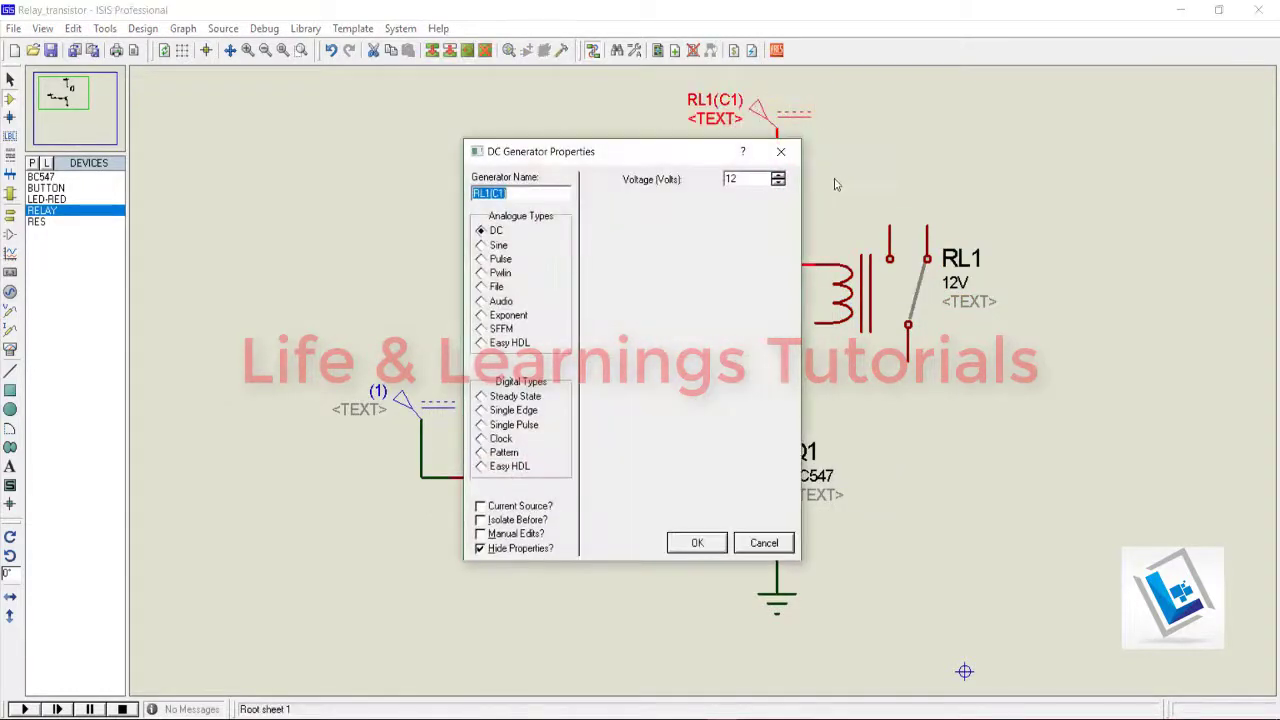
click(782, 153)
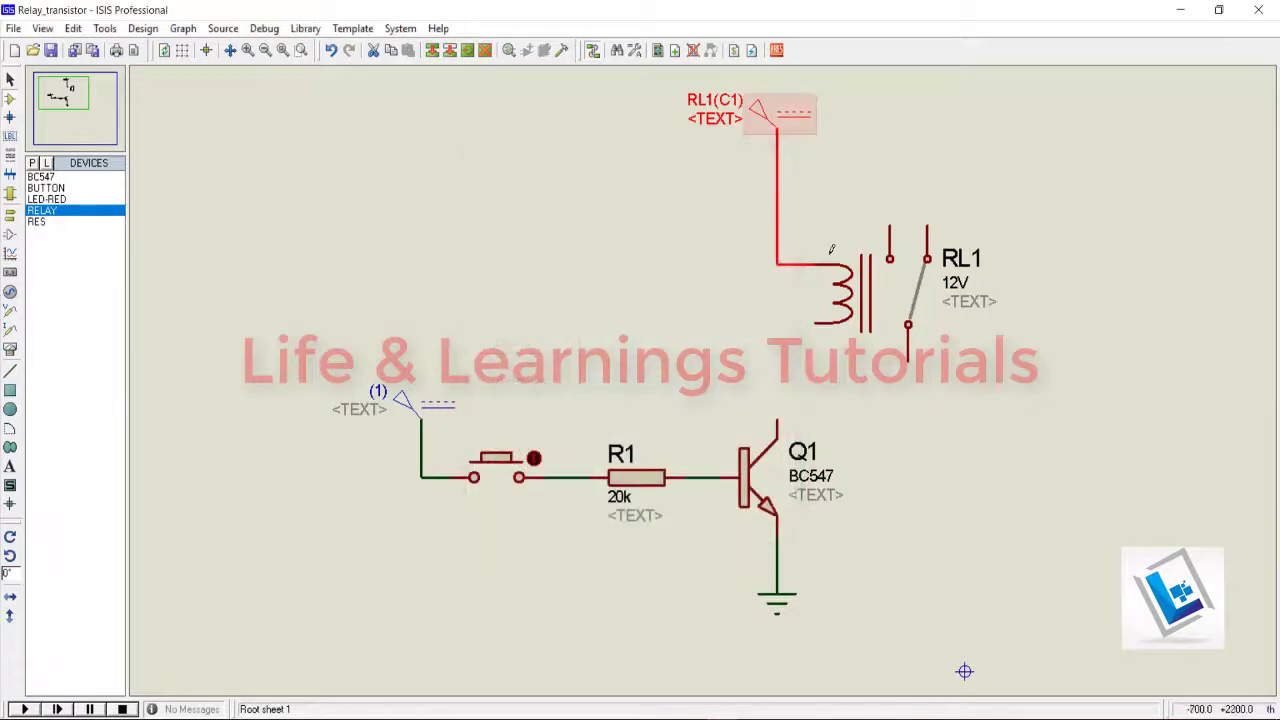
click(852, 372)
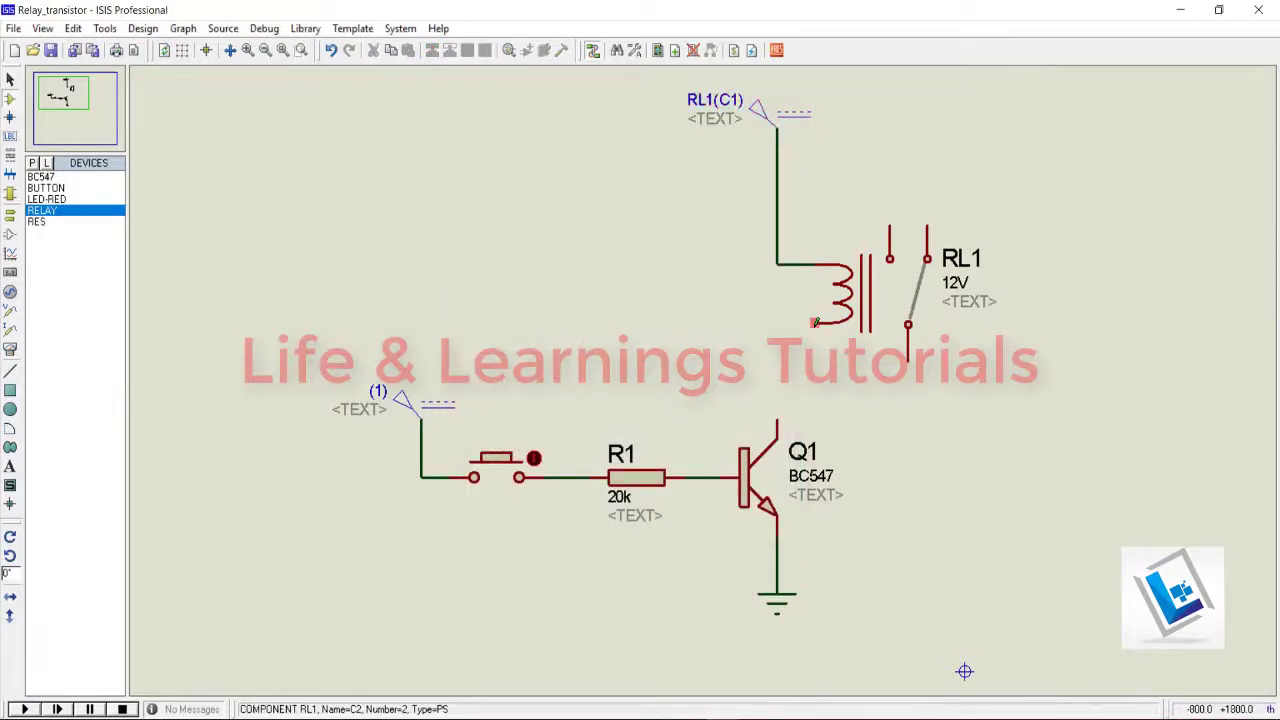
click(816, 322)
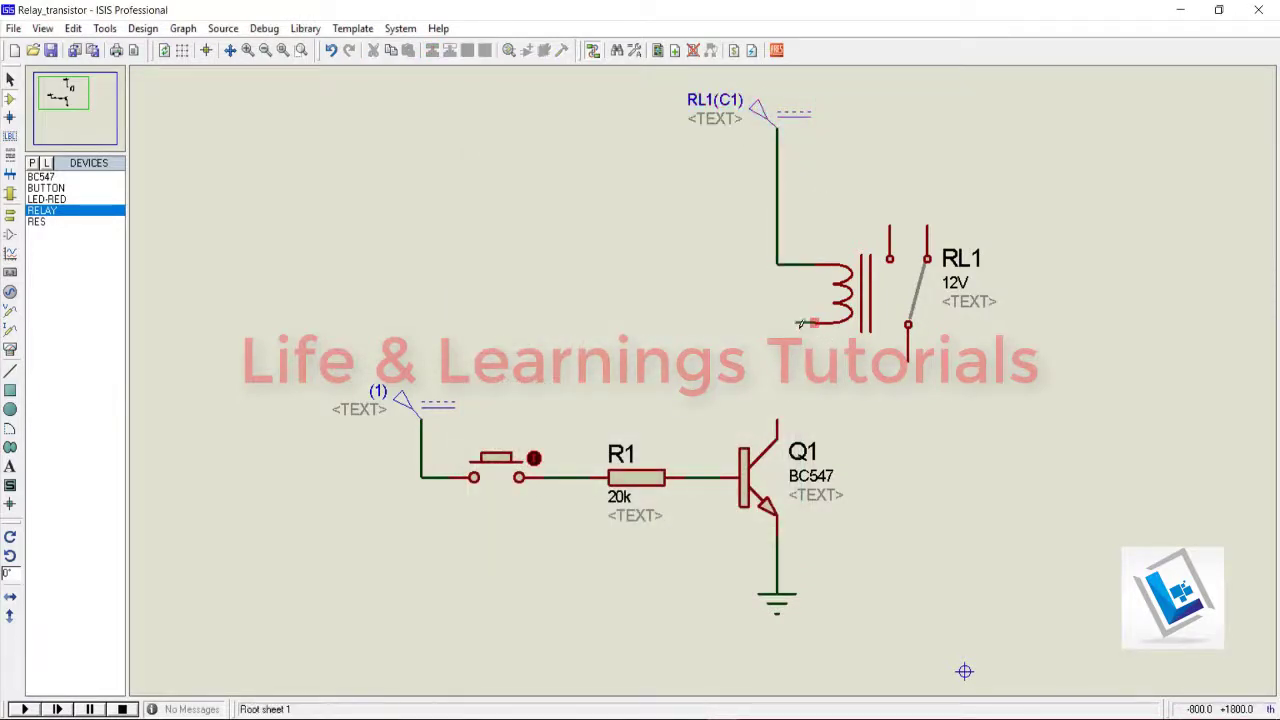
Finish the coil wire at Q1's collector, run the simulation, and press then release the push button
click(785, 421)
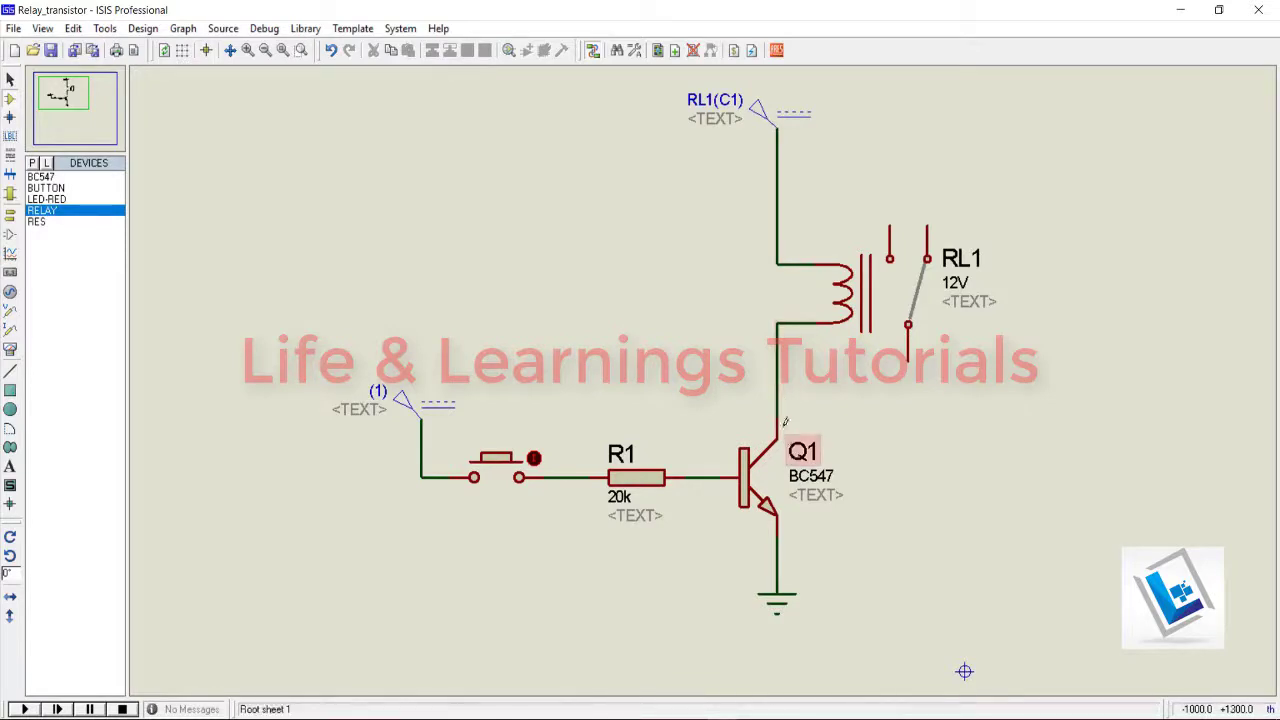
click(34, 711)
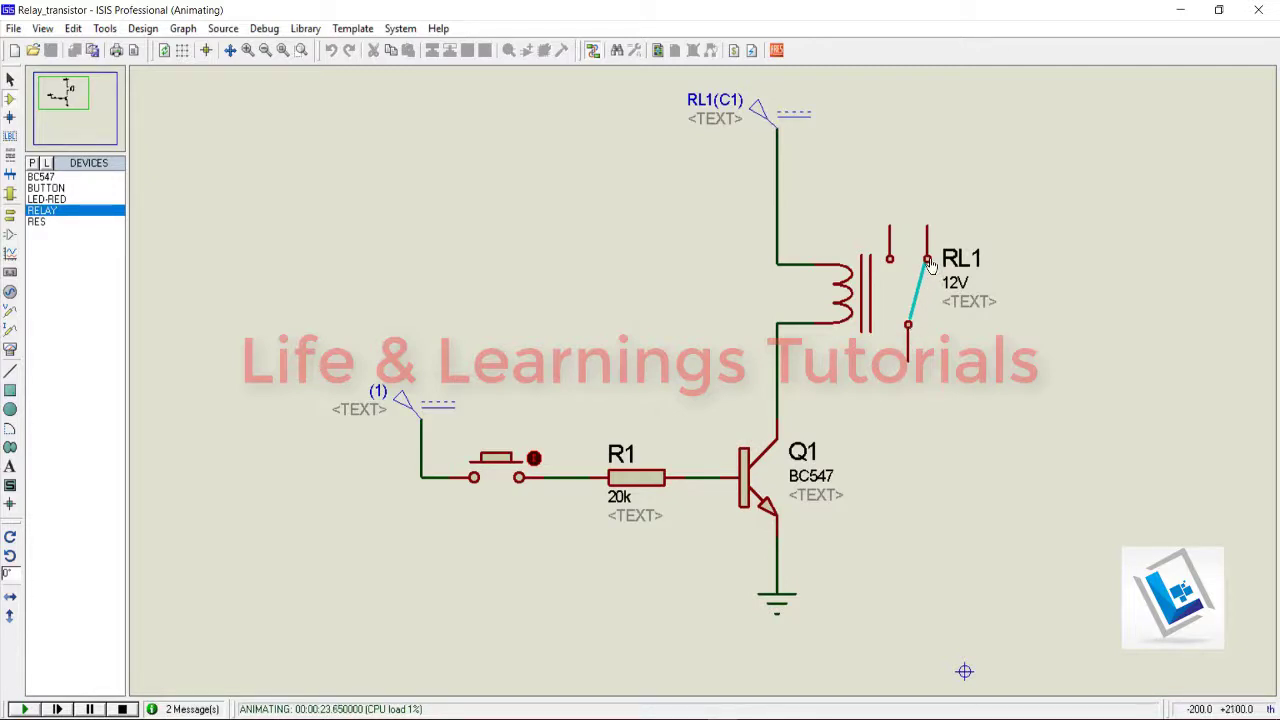
click(507, 489)
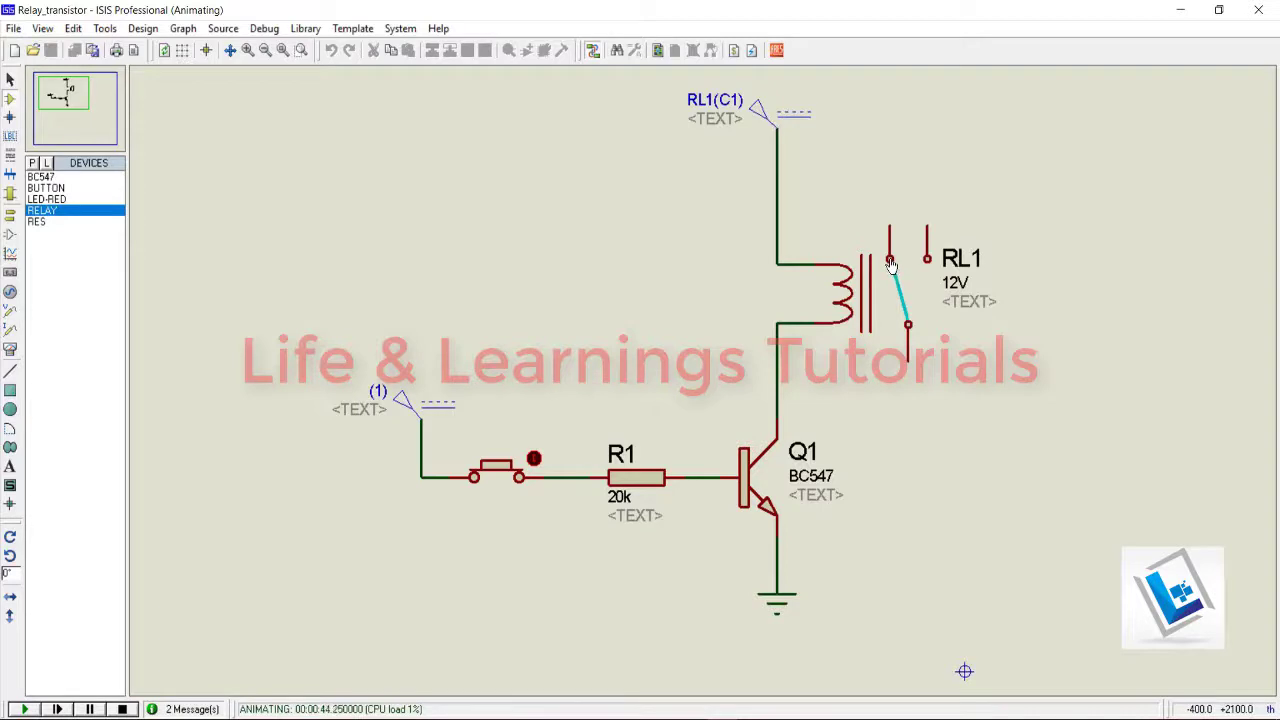
click(503, 474)
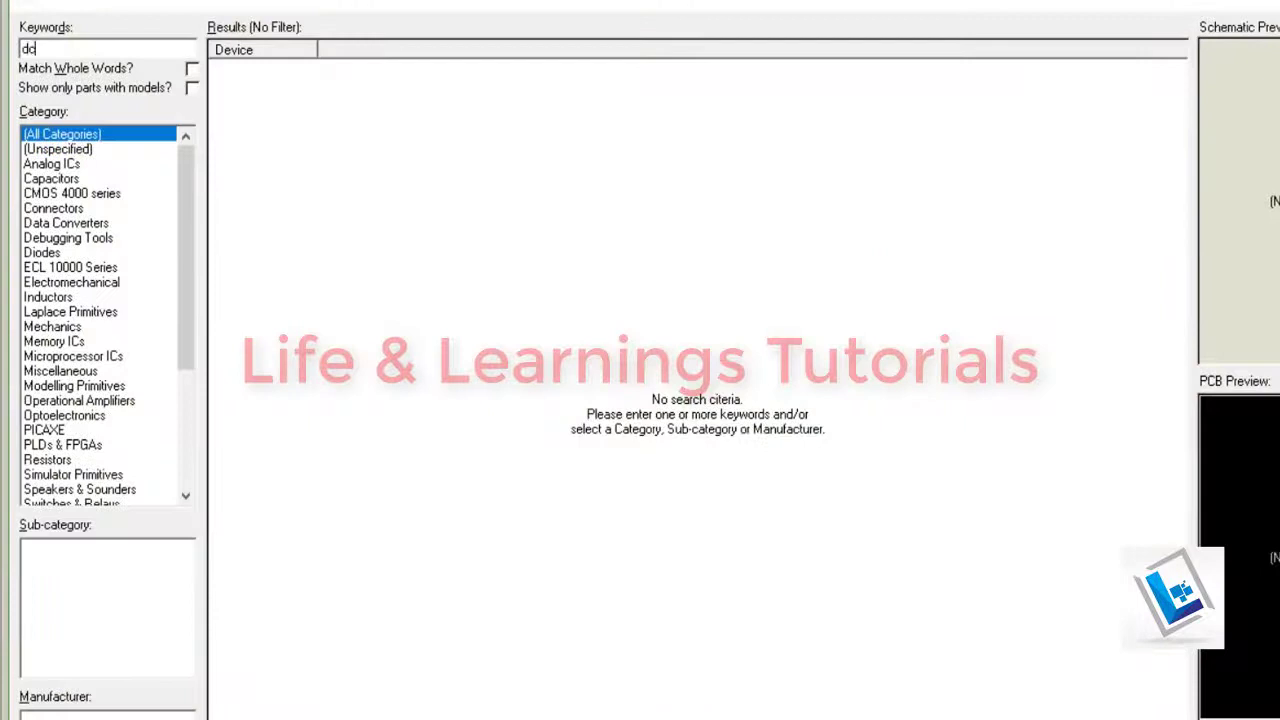
Place a MOTOR part with 12V nominal voltage and set the RL1(COM) generator voltage to 12
text(motor)
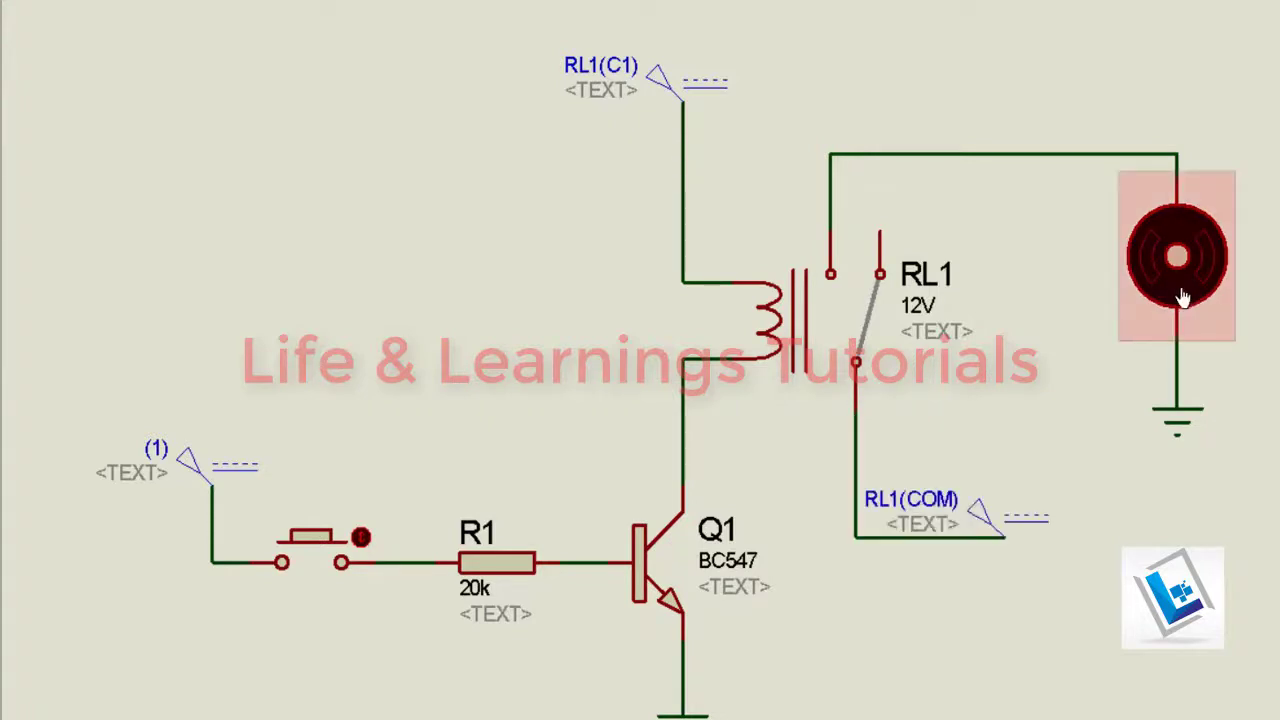
click(1182, 298)
click(1180, 292)
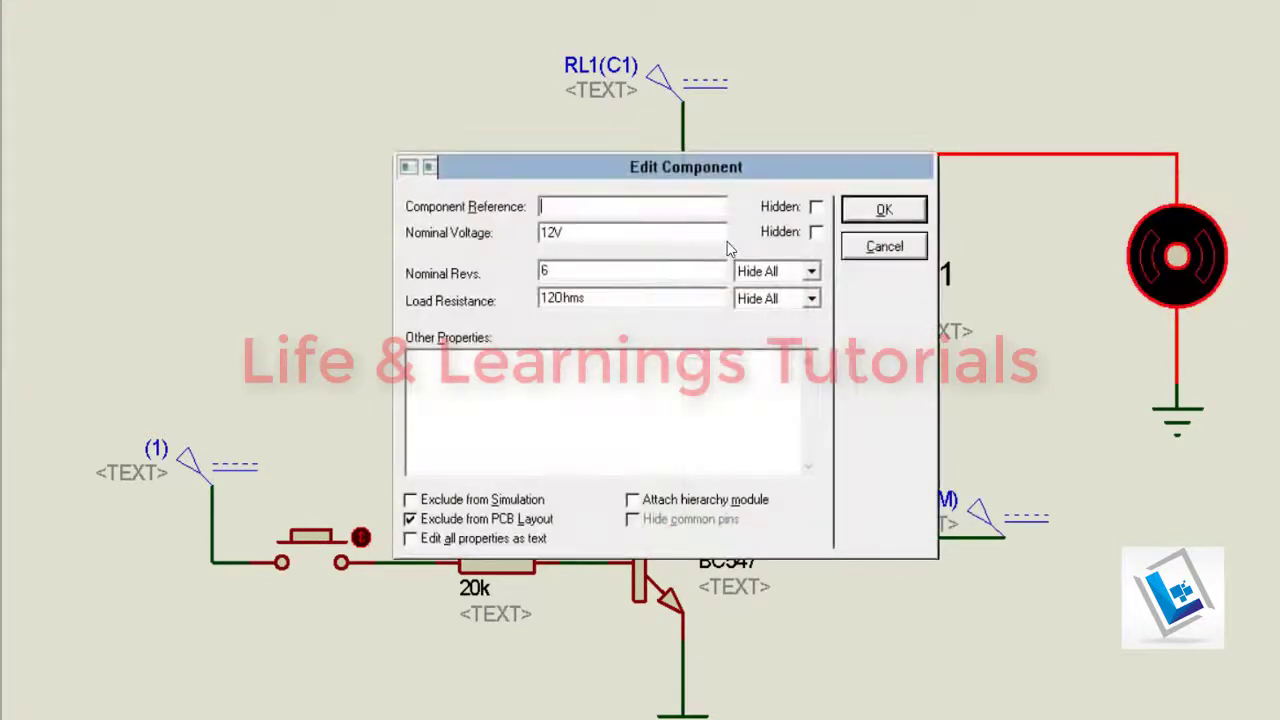
drag(628, 234, 520, 252)
click(882, 212)
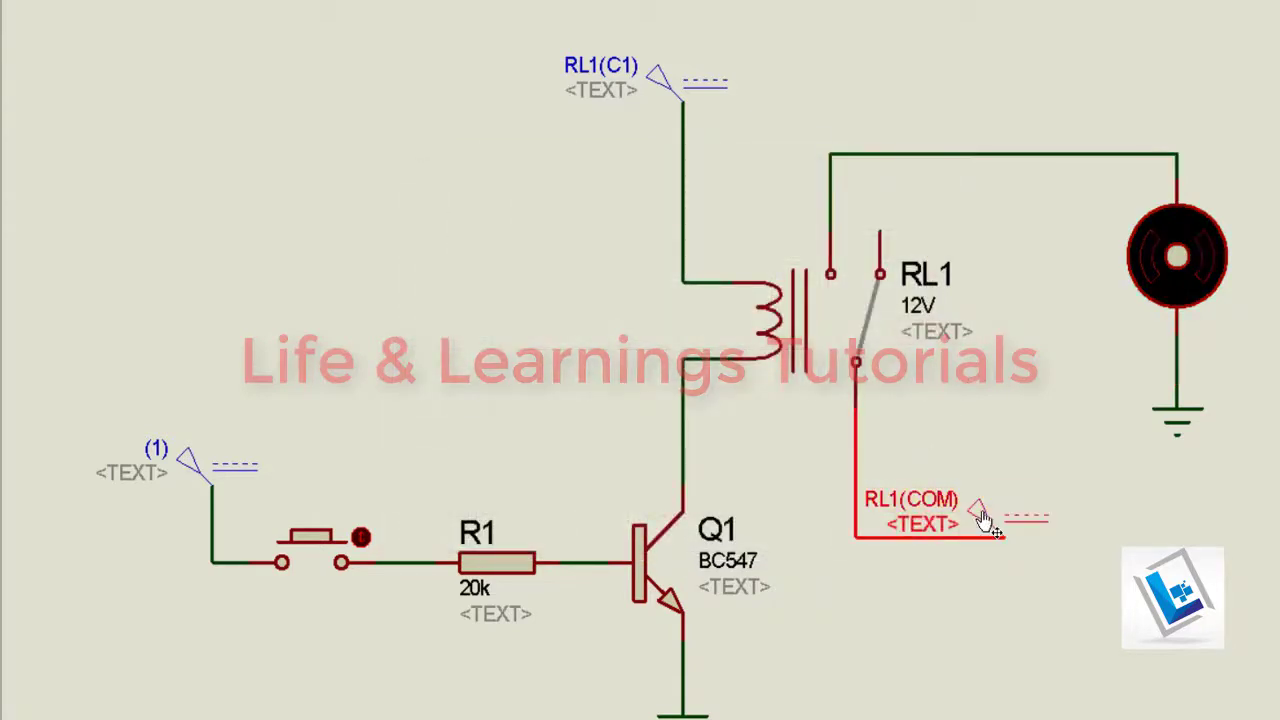
double_click(983, 518)
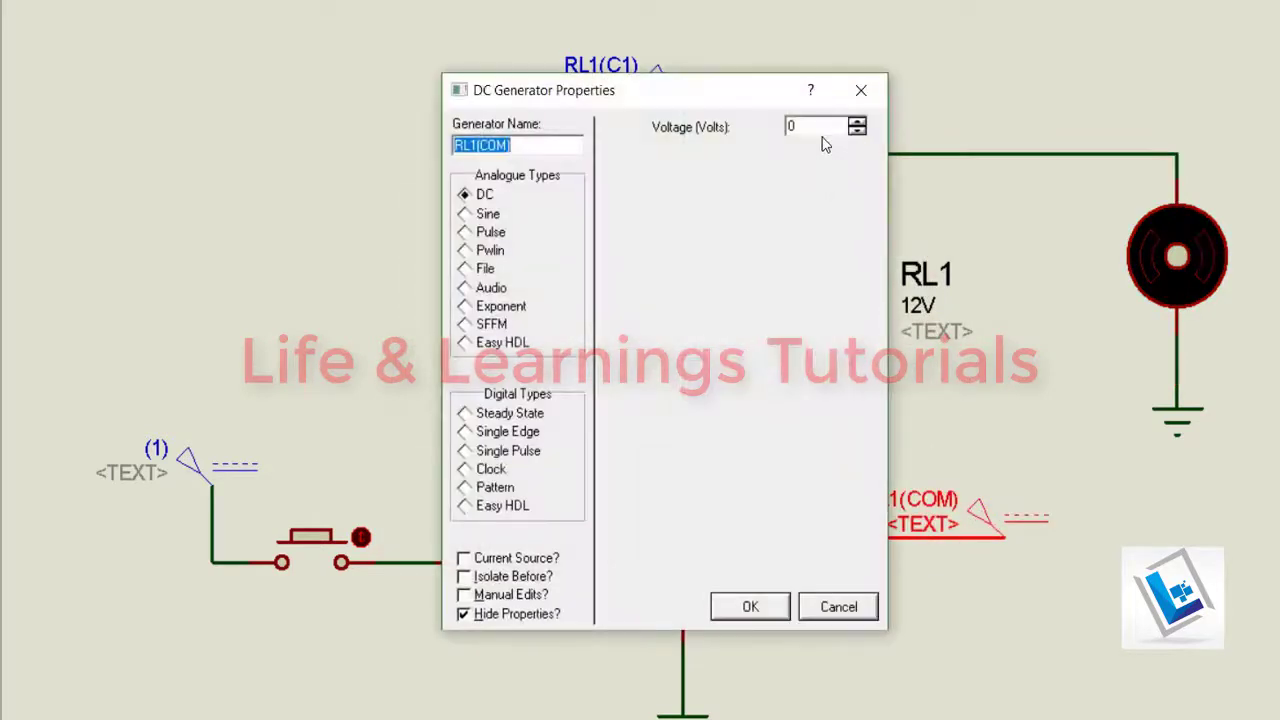
text(12)
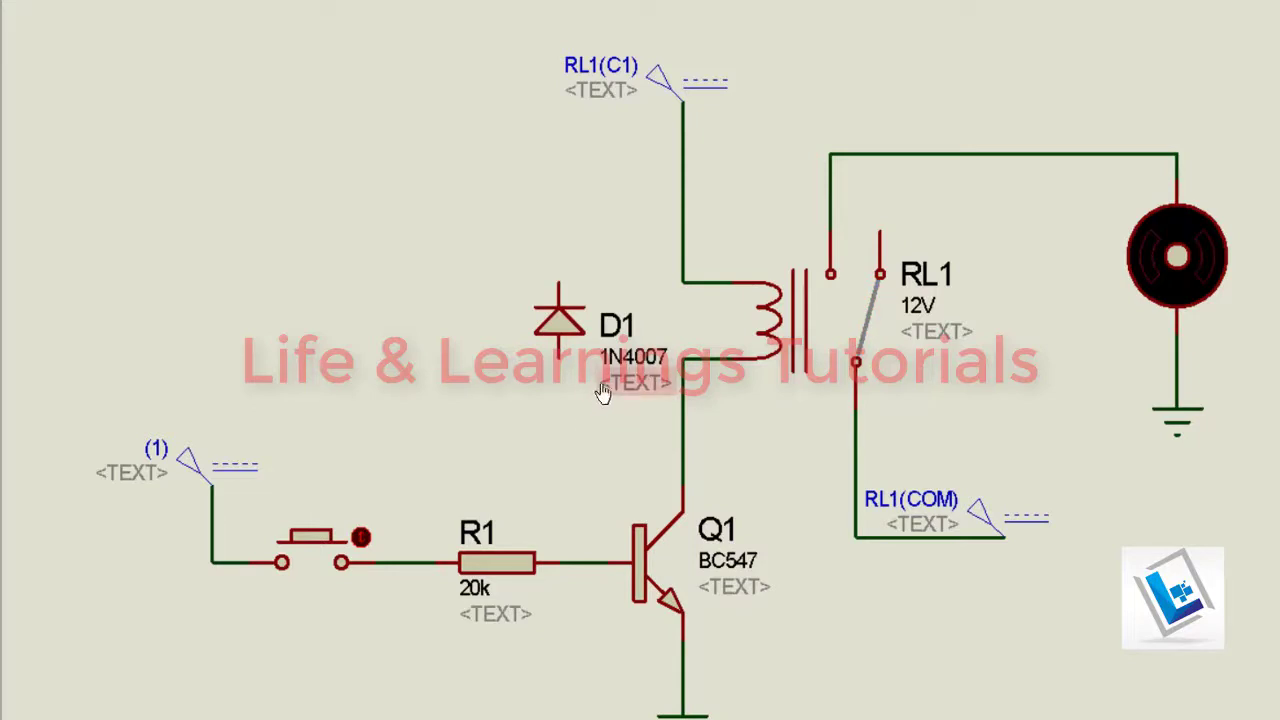
Wire D1's top pin to the RL1(C1) line and its bottom pin to Q1's collector wire
click(559, 282)
click(683, 231)
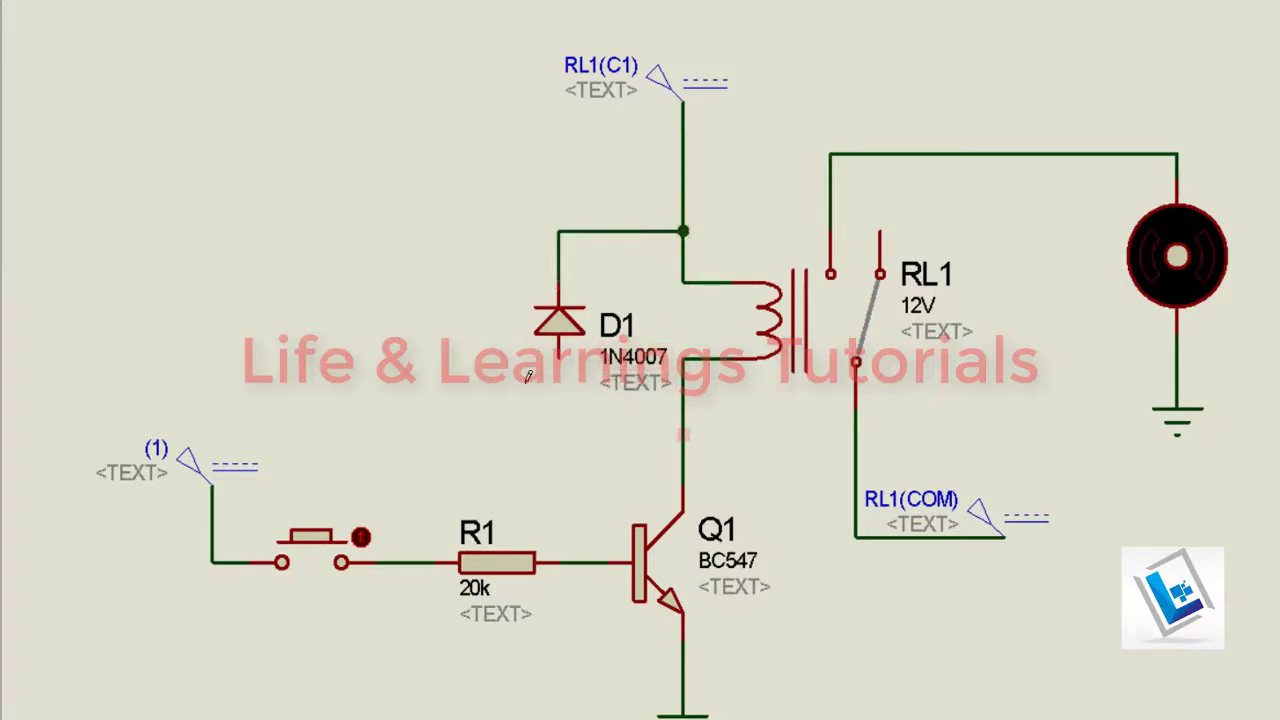
click(559, 353)
click(683, 434)
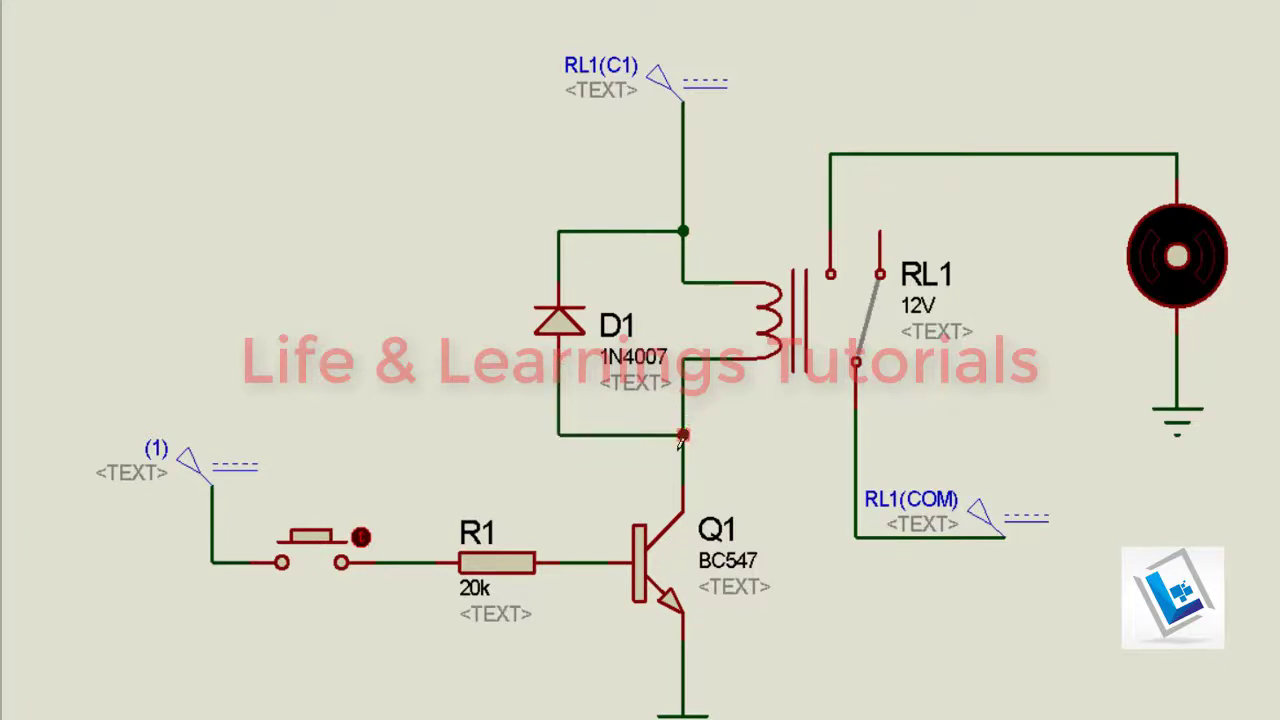
Select the D1 and RL1(C1) supply wires to check the diode's connections
click(575, 231)
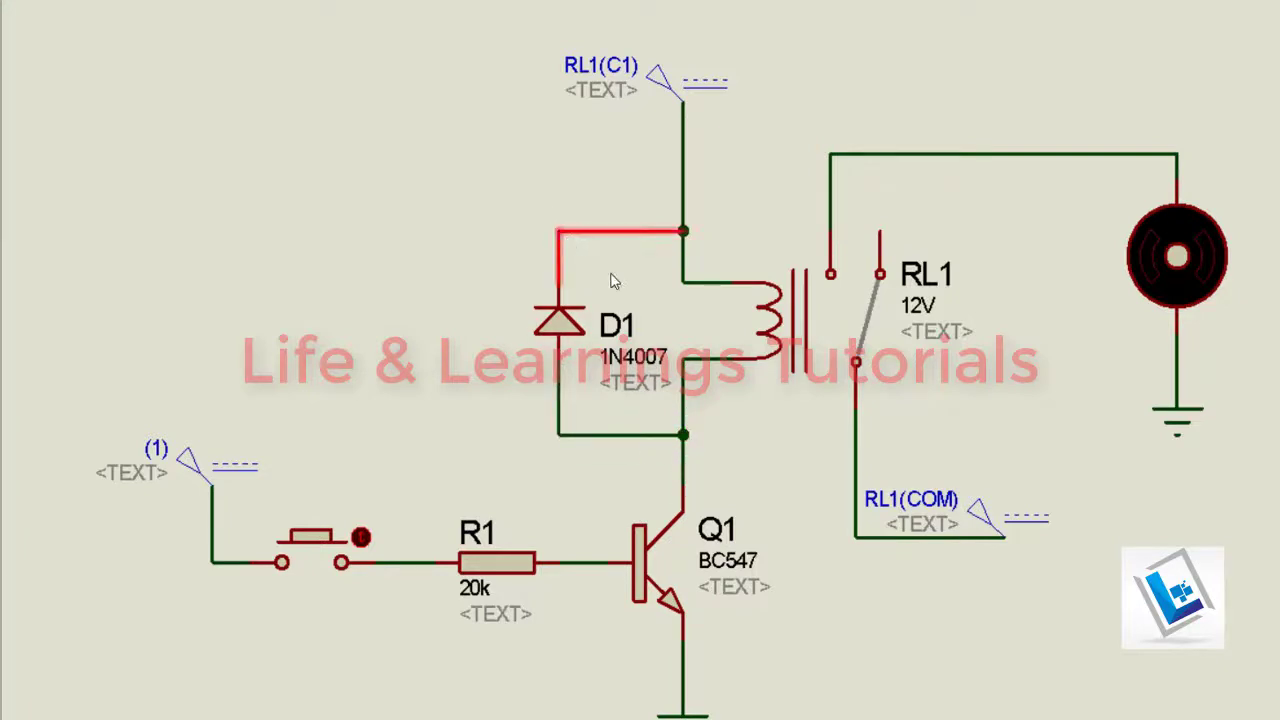
click(683, 190)
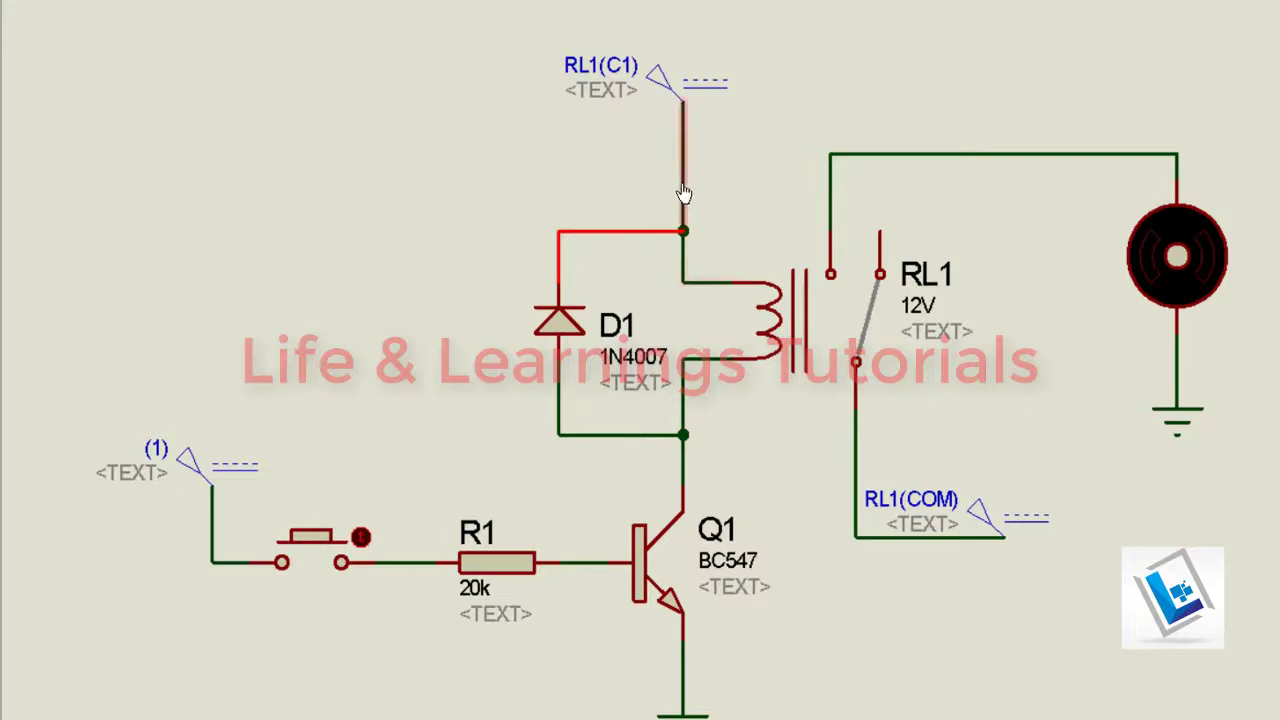
click(562, 434)
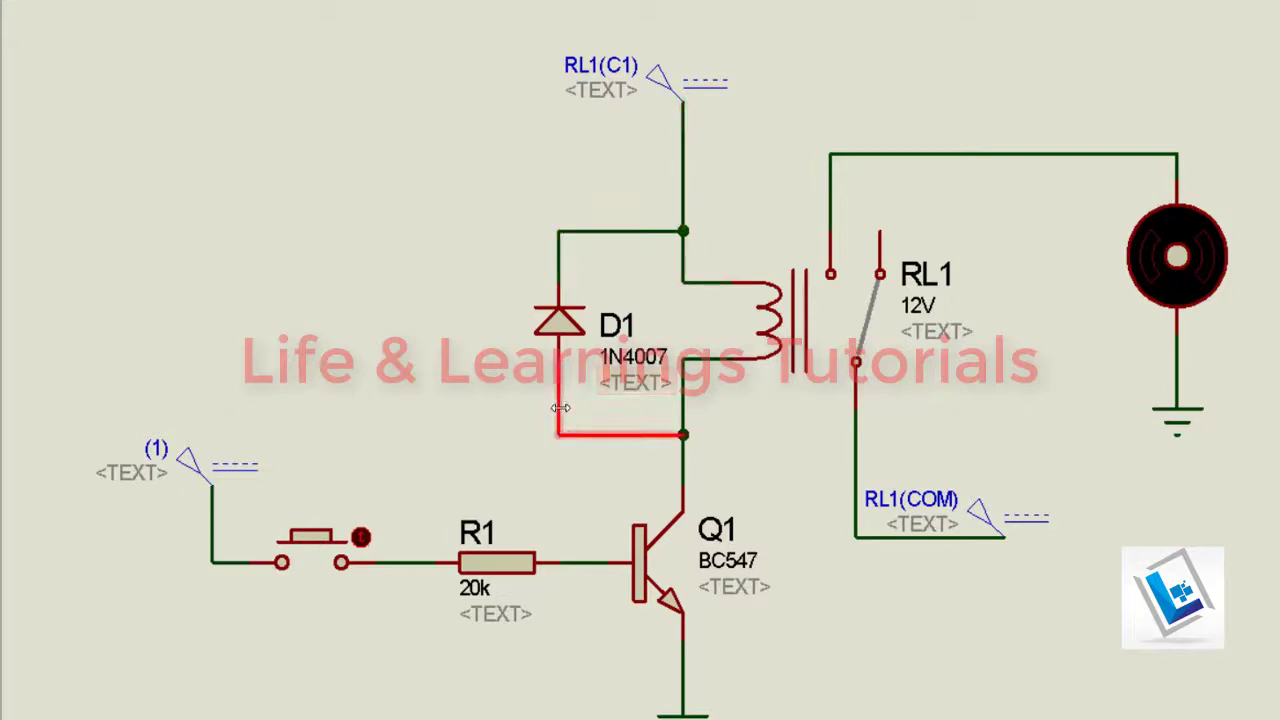